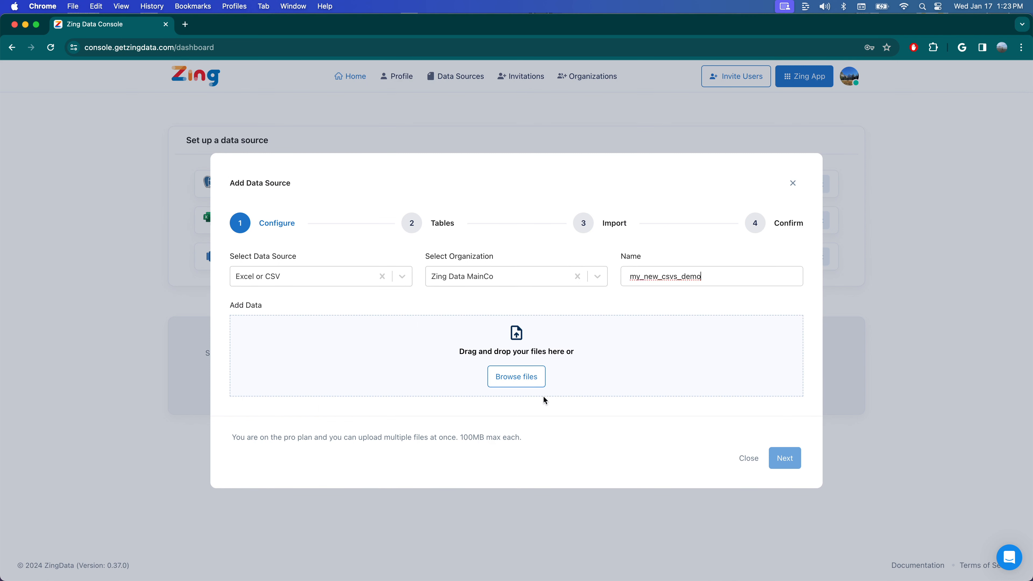
Add the five CSV files from the books_and_ratings folder to the new data source and proceed to table naming.
{"action": "key", "text": "super+Tab"}
{"action": "key", "text": "super+Tab"}
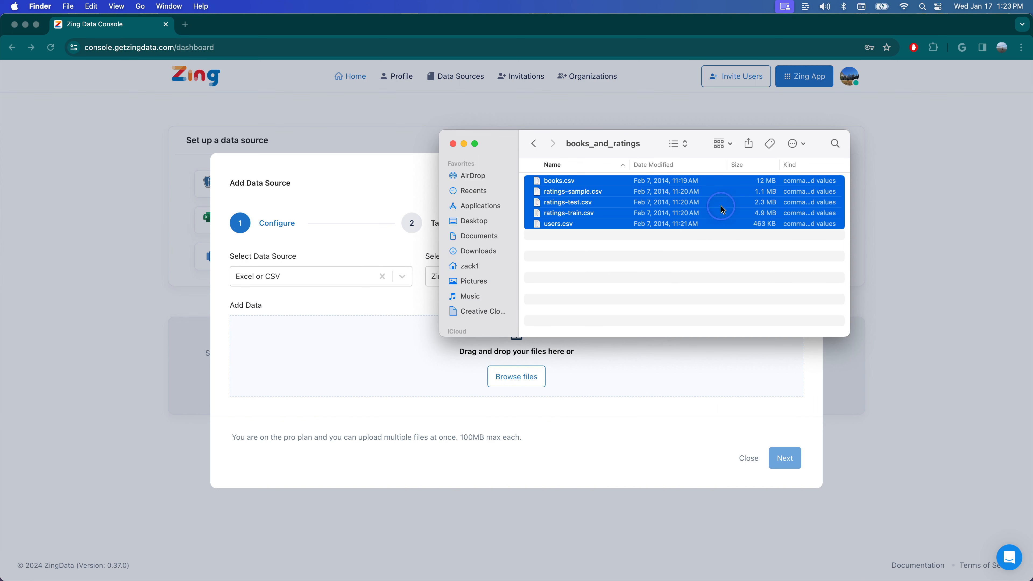
{"action": "left_click_drag", "start_coordinate": [717, 208], "coordinate": [343, 339]}
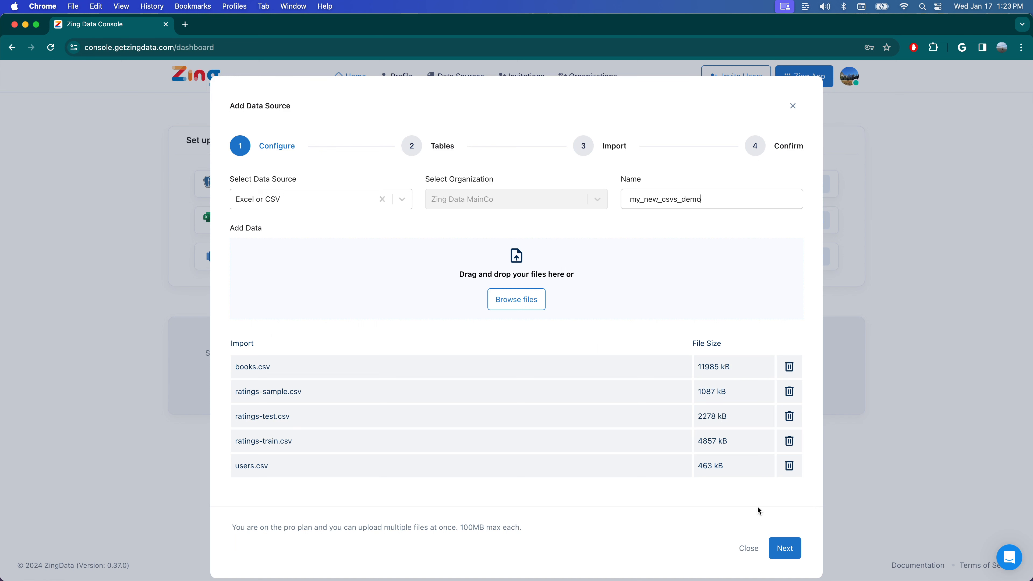
{"action": "left_click", "coordinate": [785, 549]}
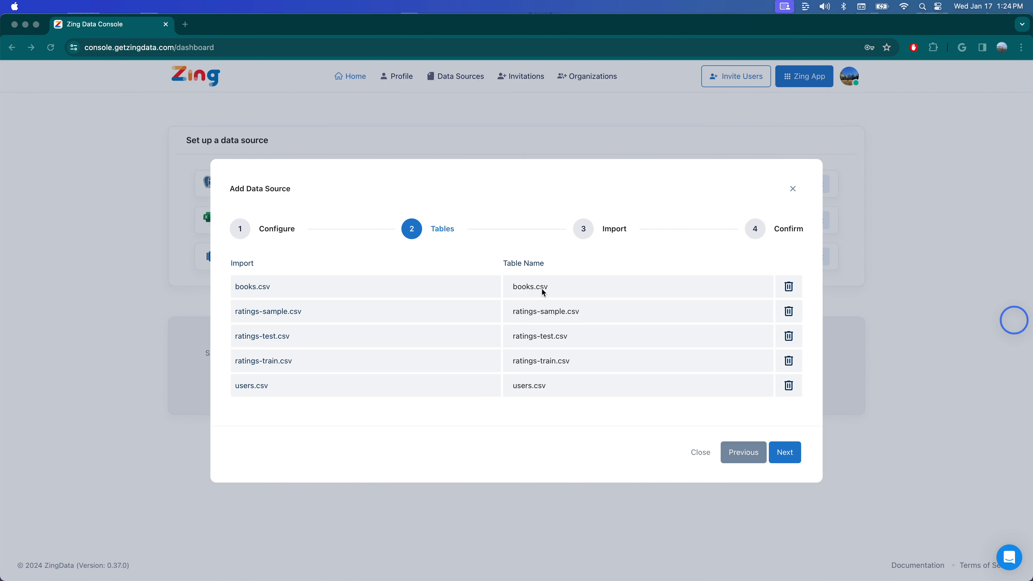
Rename the books.csv table to books_details and the users.csv table to users_details.
{"action": "left_click", "coordinate": [555, 288]}
{"action": "left_click", "coordinate": [559, 286]}
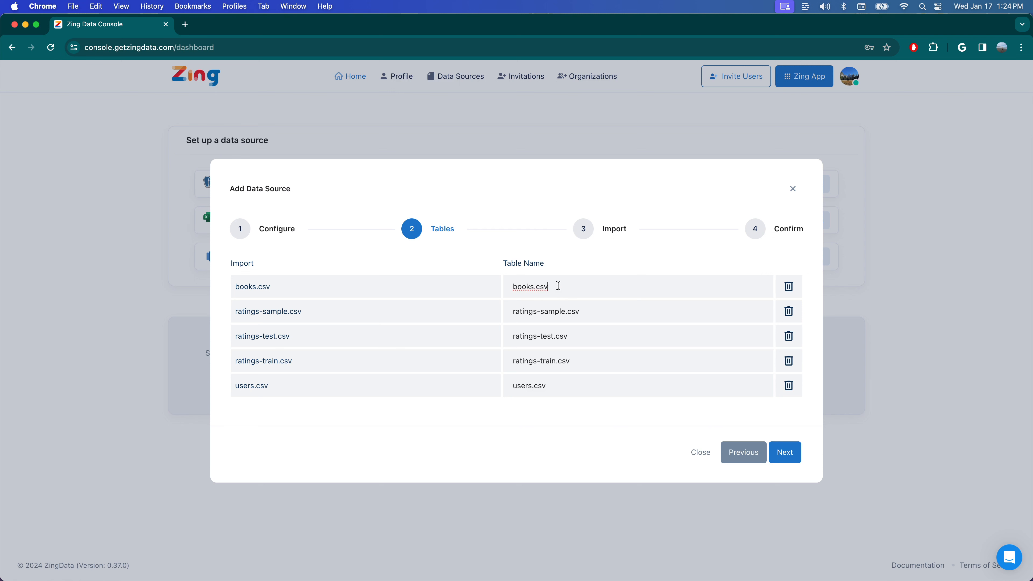
{"action": "key", "text": "BackSpace"}
{"action": "key", "text": "BackSpace"}
{"action": "left_click", "coordinate": [553, 392]}
{"action": "key", "text": "BackSpace"}
Rename the ratings-train.csv table to ratings_train and the ratings-test.csv table to ratings_test.
{"action": "triple_click", "coordinate": [580, 367]}
{"action": "type", "text": "ta"}
{"action": "key", "text": "BackSpace"}
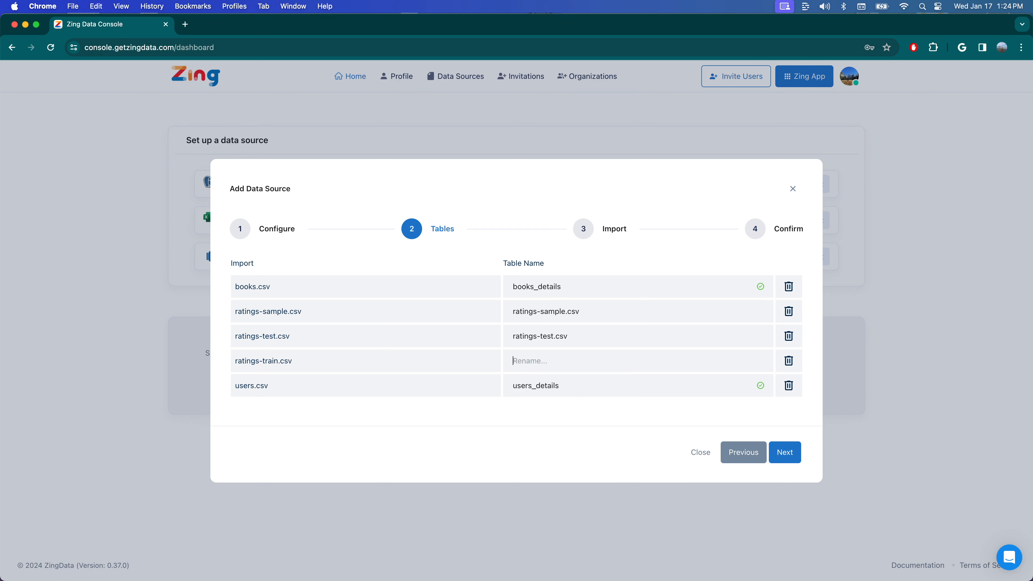
{"action": "type", "text": "t"}
{"action": "type", "text": "atings"}
{"action": "left_click", "coordinate": [591, 342]}
{"action": "key", "text": "BackSpace"}
{"action": "key", "text": "BackSpace"}
Rename the ratings-sample.csv table to ratings_sample.
{"action": "left_click", "coordinate": [541, 317]}
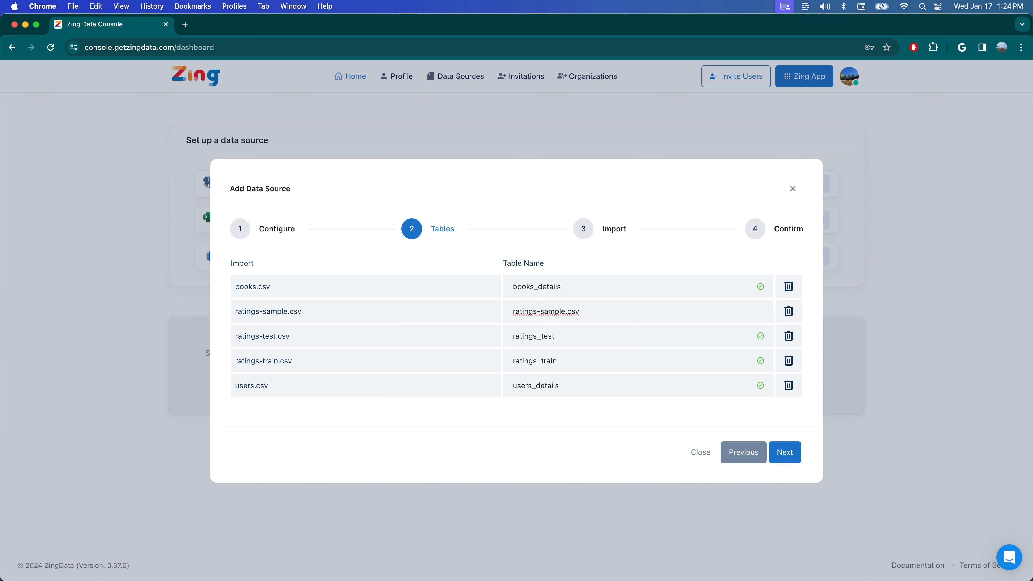
{"action": "key", "text": "BackSpace"}
{"action": "type", "text": "_"}
{"action": "left_click", "coordinate": [581, 312]}
{"action": "key", "text": "BackSpace"}
Import the five renamed tables and start querying the new data source.
{"action": "left_click", "coordinate": [780, 453]}
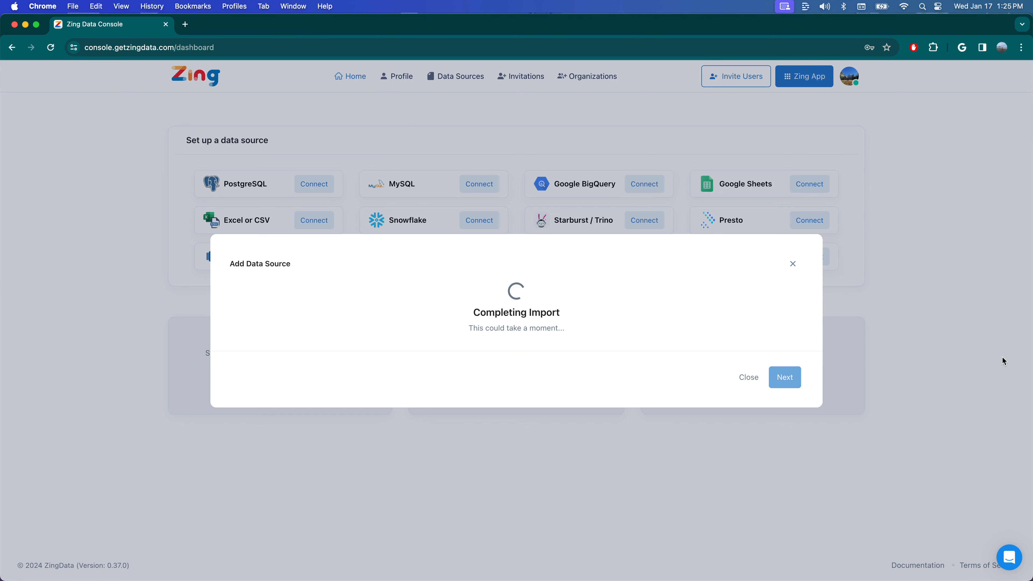
{"action": "left_click", "coordinate": [1013, 320]}
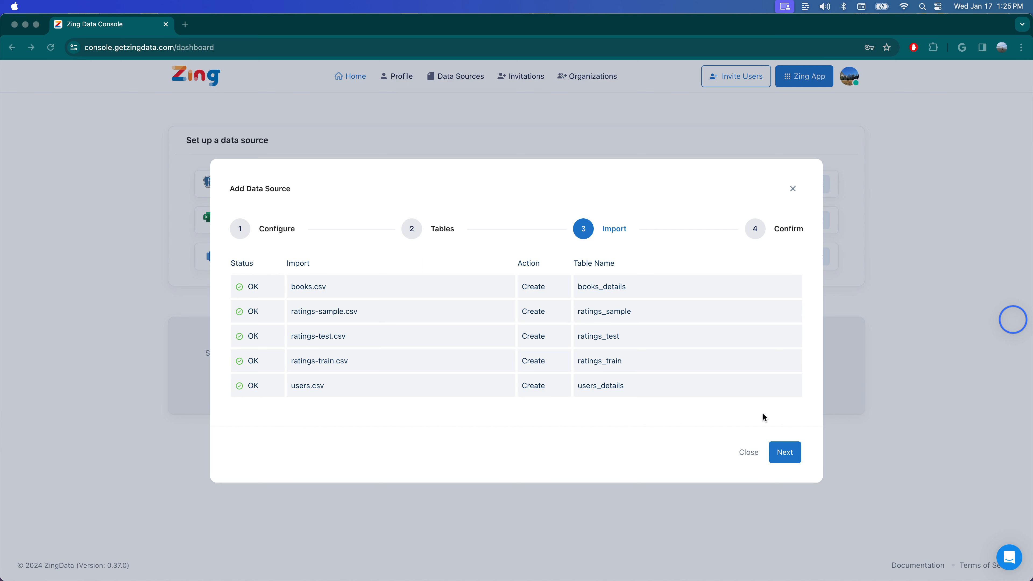
{"action": "left_click", "coordinate": [785, 458]}
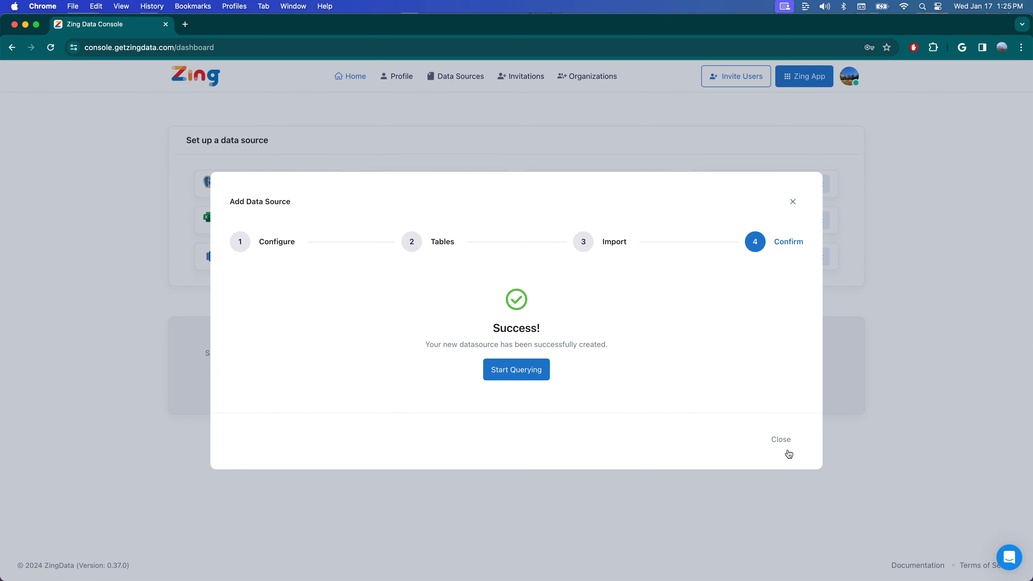
{"action": "left_click", "coordinate": [536, 377]}
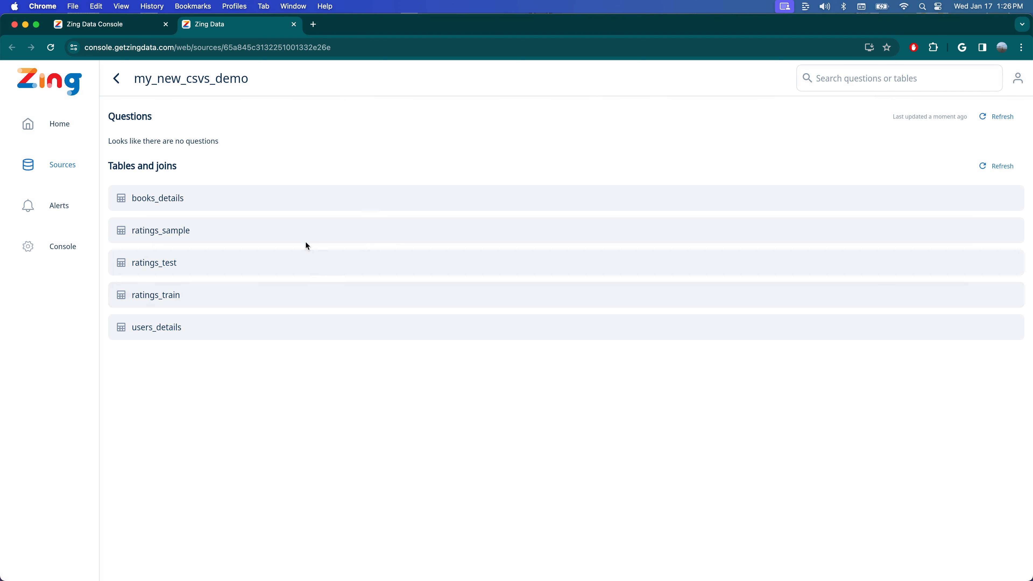
Chart the books_details table with Year on the X-axis and the distinct count of ISBN on the Y-axis.
{"action": "left_click", "coordinate": [291, 211]}
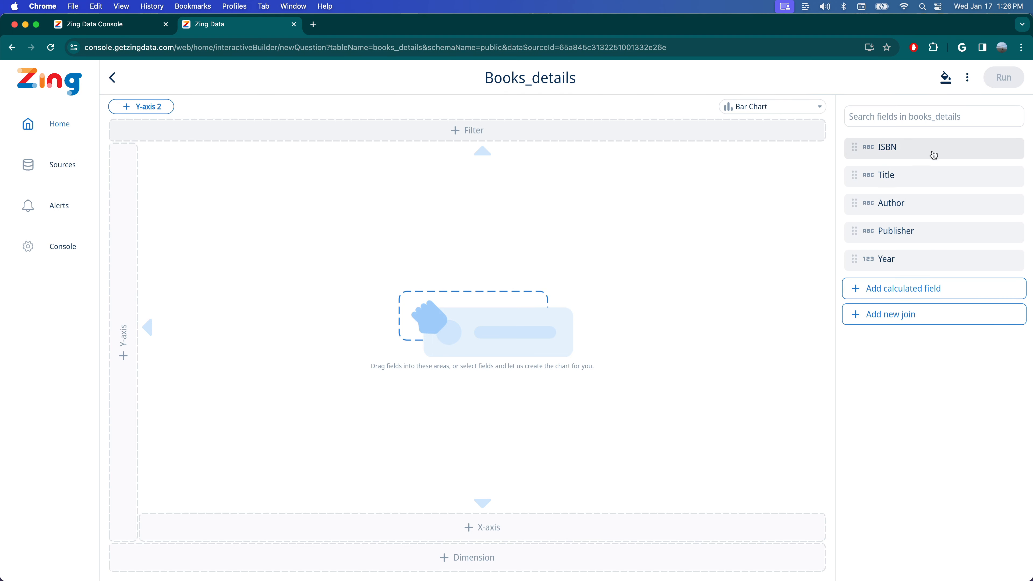
{"action": "left_click_drag", "start_coordinate": [883, 259], "coordinate": [458, 523]}
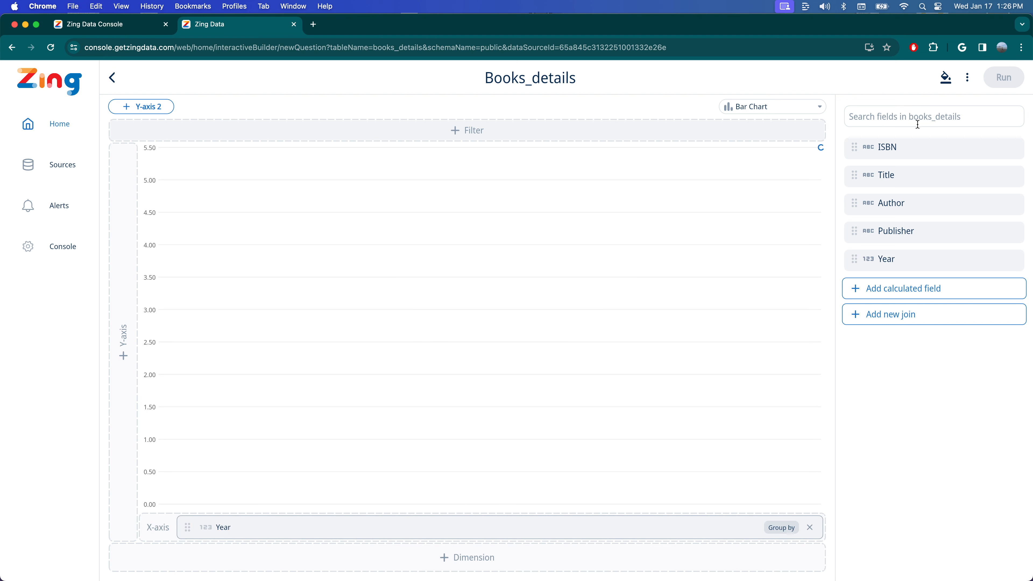
{"action": "left_click_drag", "start_coordinate": [897, 152], "coordinate": [122, 272]}
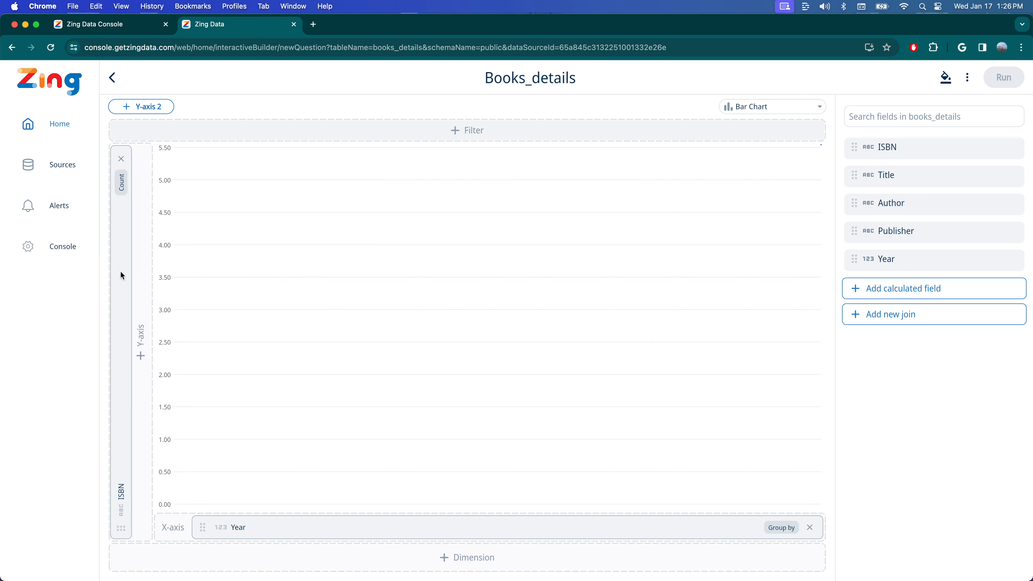
{"action": "left_click", "coordinate": [122, 182]}
{"action": "left_click", "coordinate": [191, 206]}
{"action": "left_click", "coordinate": [963, 408]}
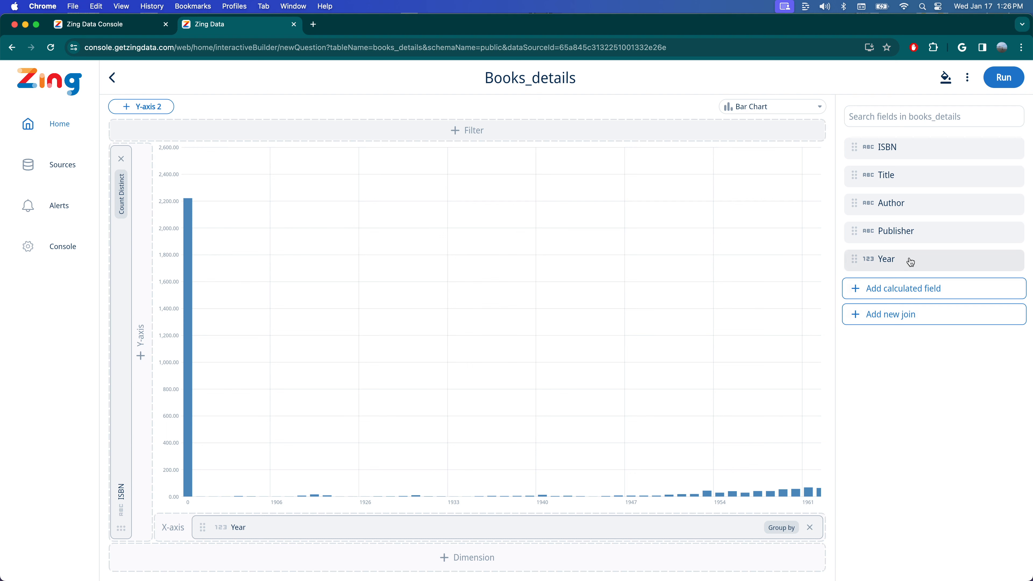
Add a filter on the Year field with the >= operator.
{"action": "left_click_drag", "start_coordinate": [905, 259], "coordinate": [686, 132]}
{"action": "left_click", "coordinate": [845, 190]}
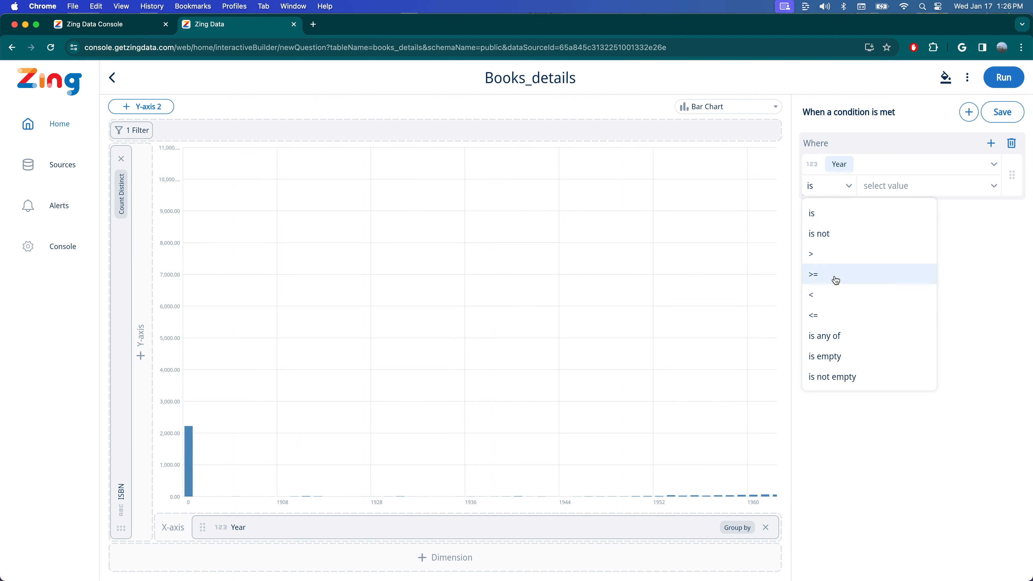
{"action": "left_click", "coordinate": [833, 276]}
{"action": "left_click", "coordinate": [900, 188]}
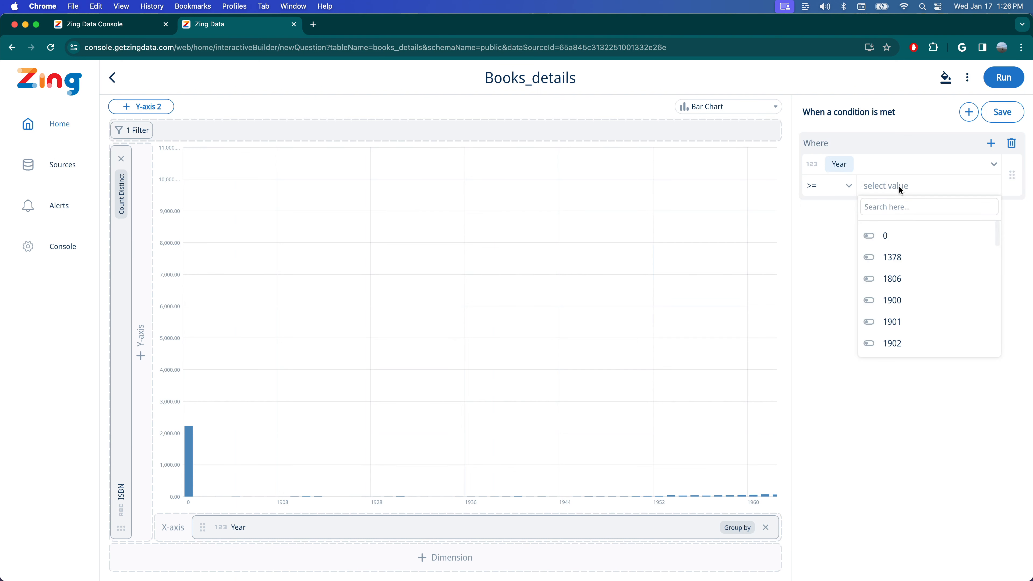
{"action": "type", "text": "1990"}
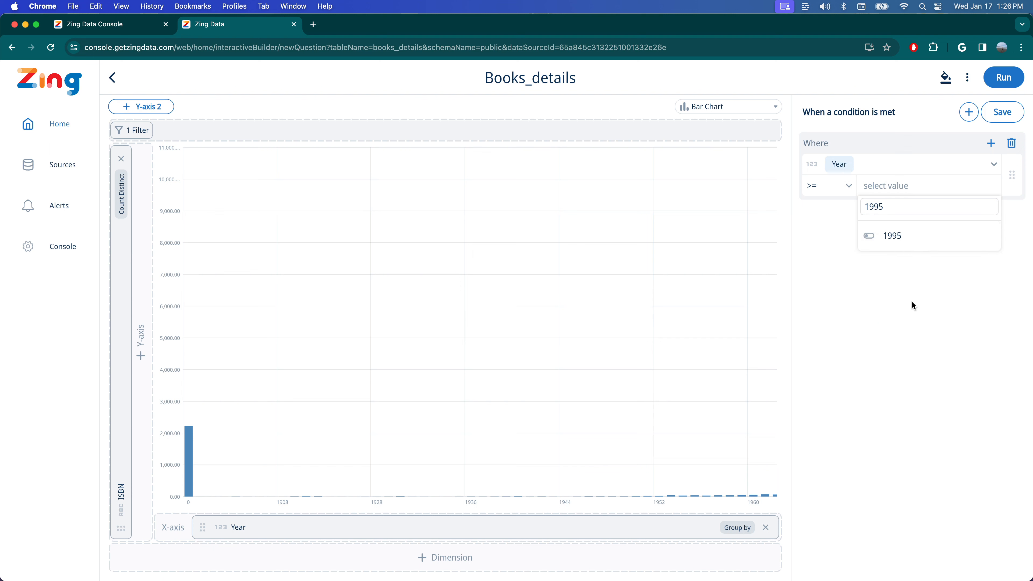
{"action": "left_click", "coordinate": [913, 305]}
Set the Year filter's value to 1995 and save the filter.
{"action": "left_click", "coordinate": [949, 186]}
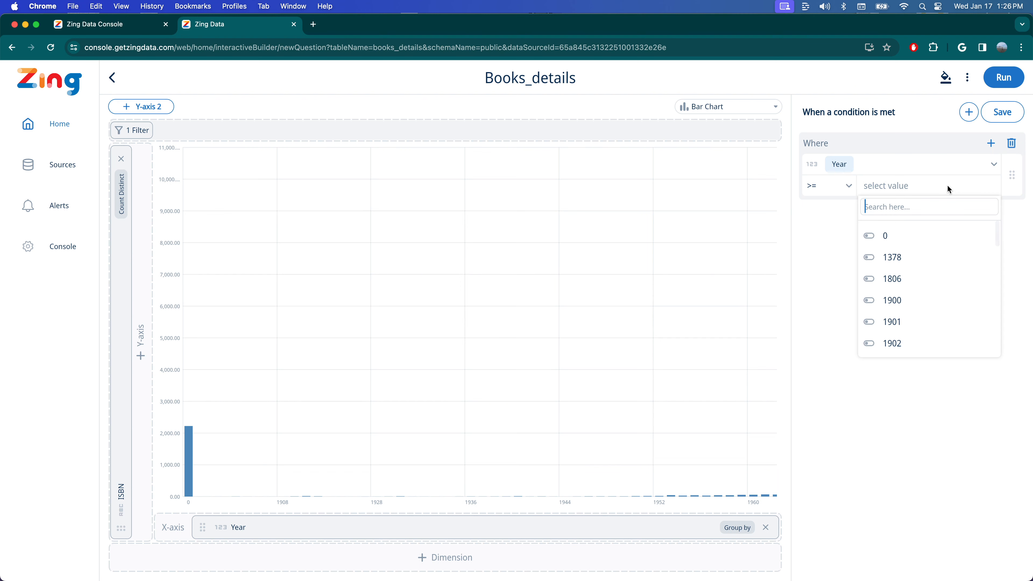
{"action": "left_click", "coordinate": [914, 207]}
{"action": "type", "text": "1995"}
{"action": "left_click", "coordinate": [890, 235]}
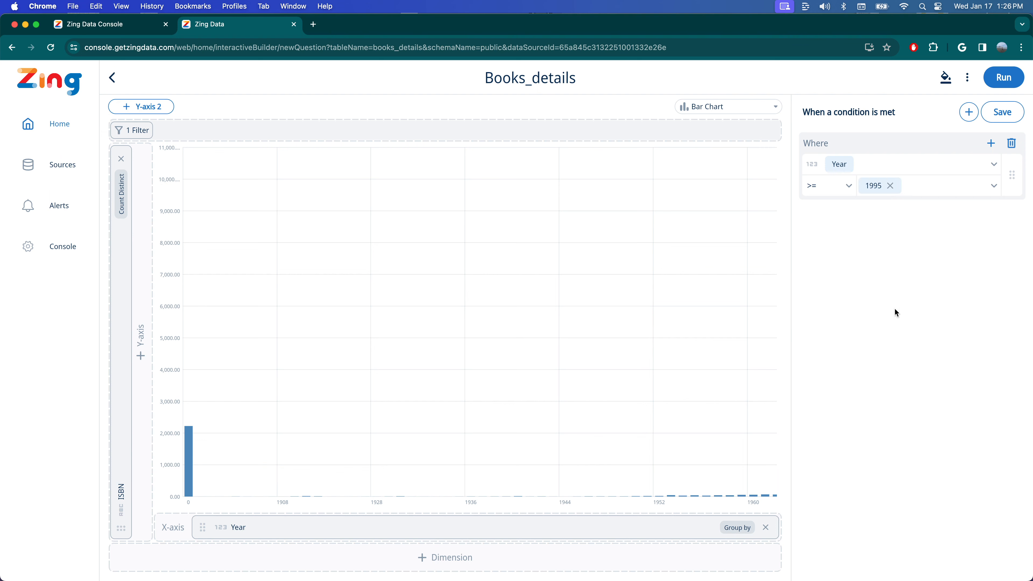
{"action": "left_click", "coordinate": [1004, 113]}
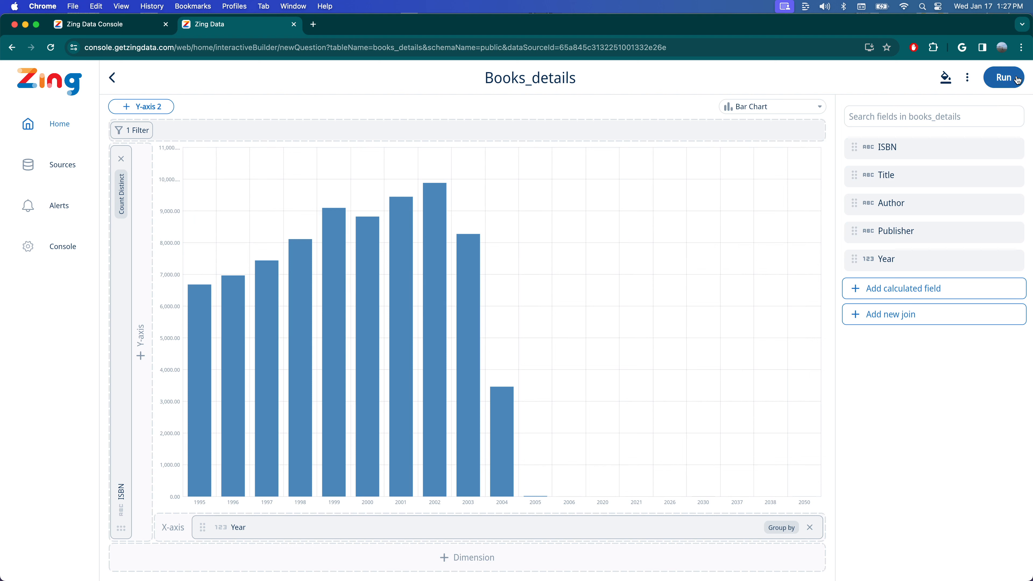
Open the chart's formatting options and switch the Inverted option on and back off.
{"action": "left_click", "coordinate": [946, 77]}
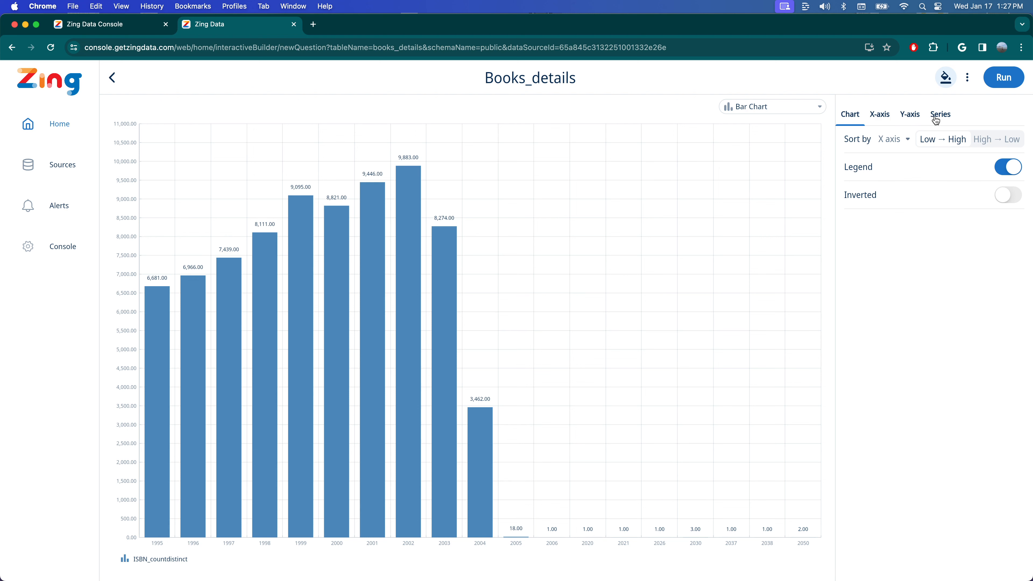
{"action": "left_click", "coordinate": [1001, 200]}
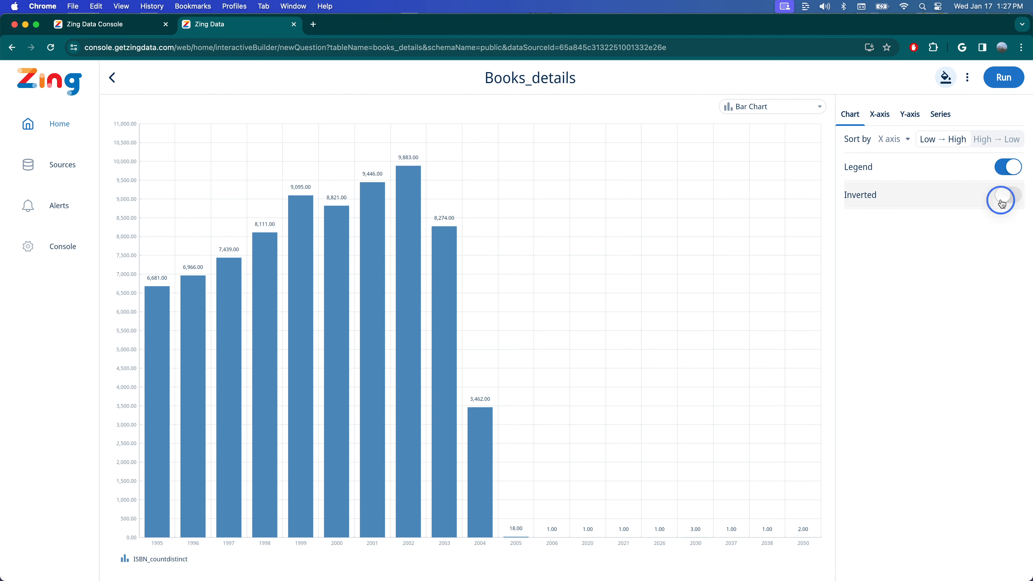
{"action": "left_click", "coordinate": [1002, 202]}
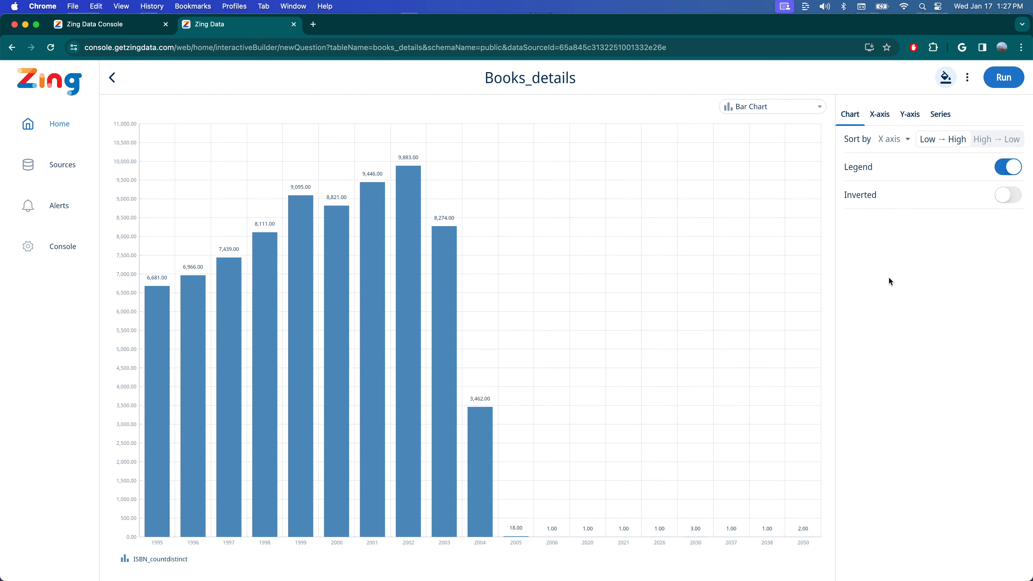